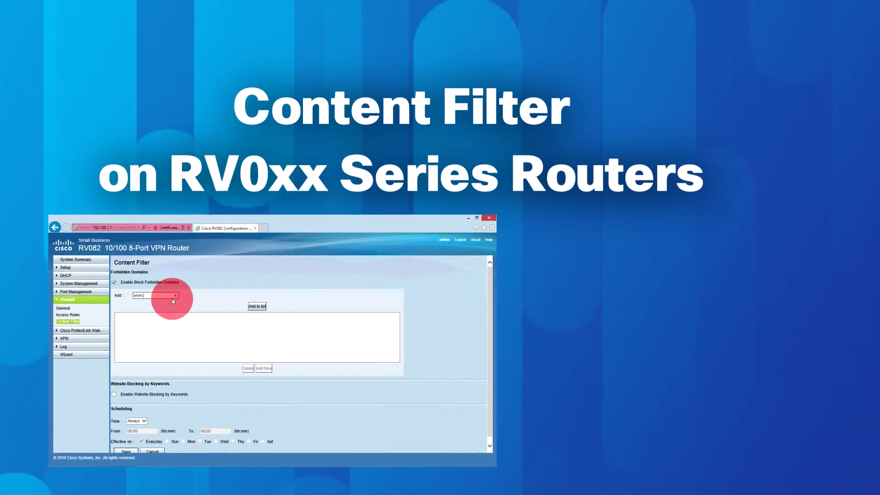
text(examp)
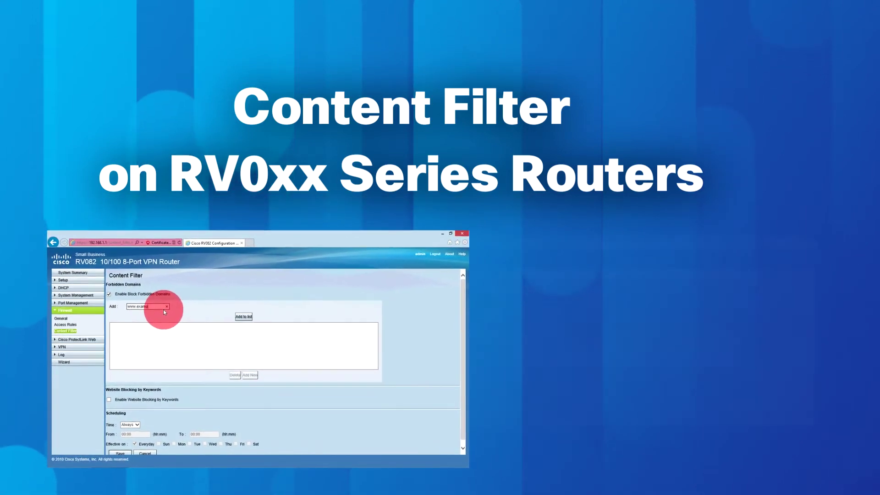
text(le.com)
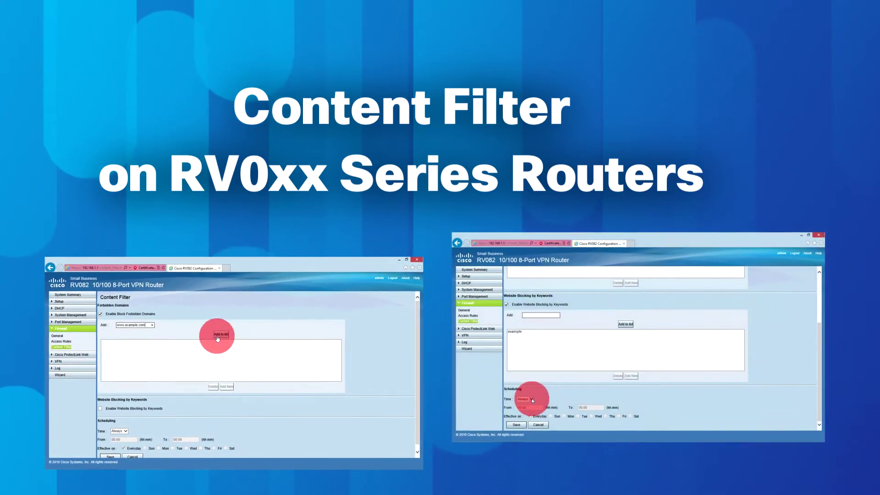
click(218, 336)
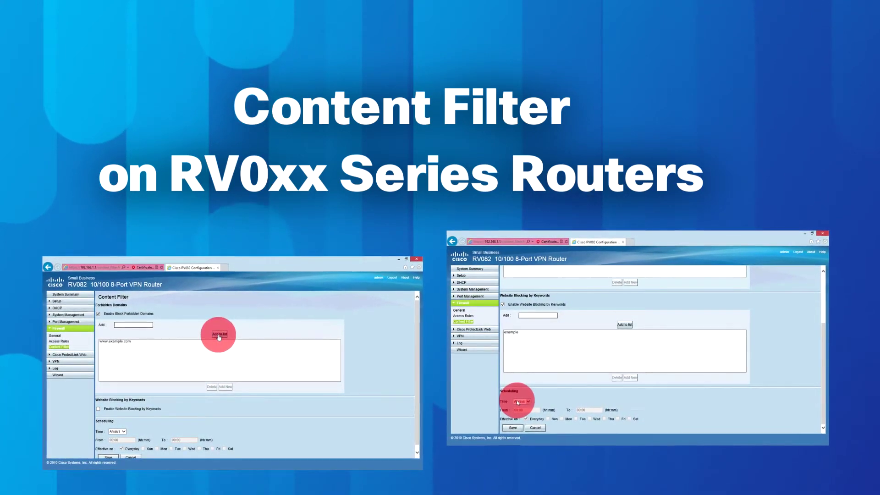
click(519, 402)
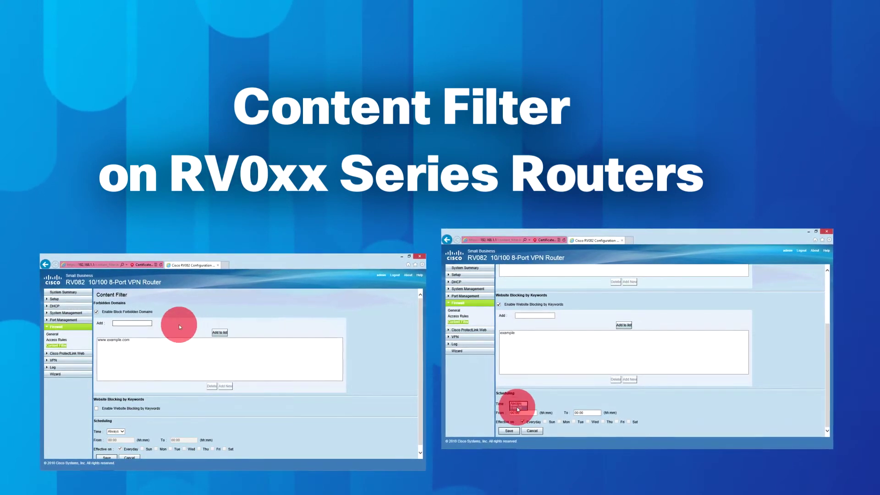
click(518, 408)
click(151, 327)
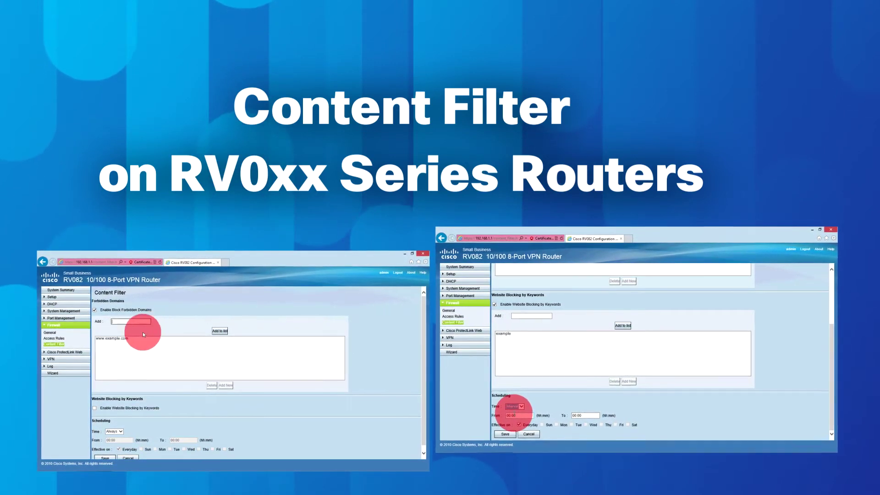
click(128, 337)
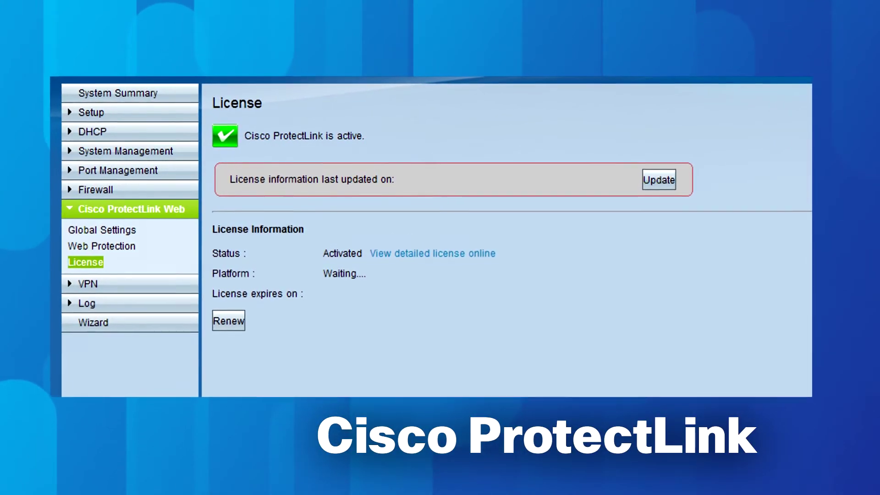
Log in with the router's username and password, then go to Firewall > Content Filter
text(admin)
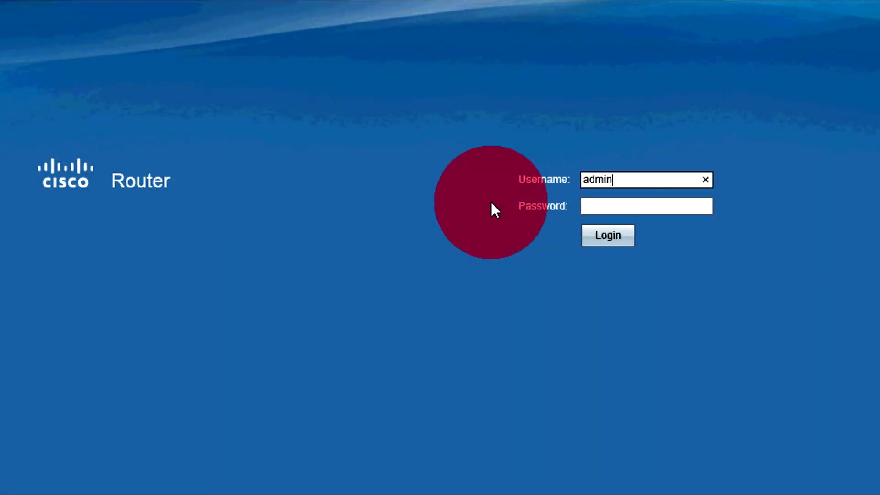
key(Tab)
text(admin)
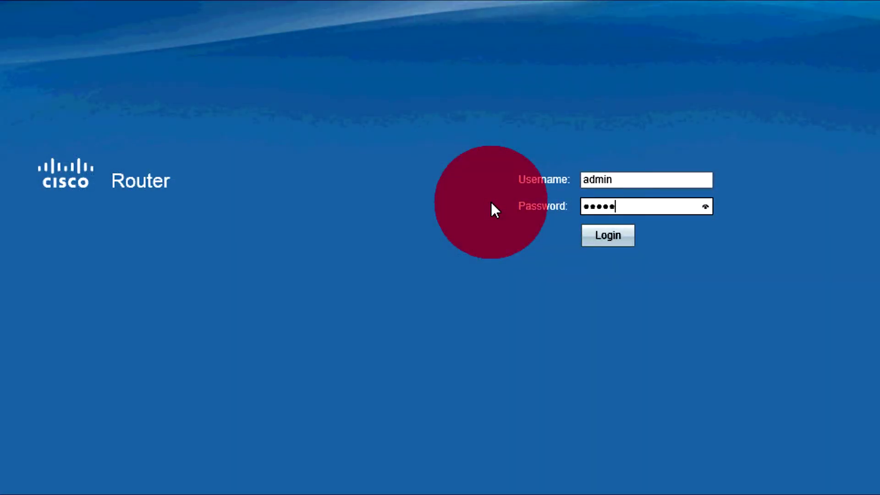
click(609, 236)
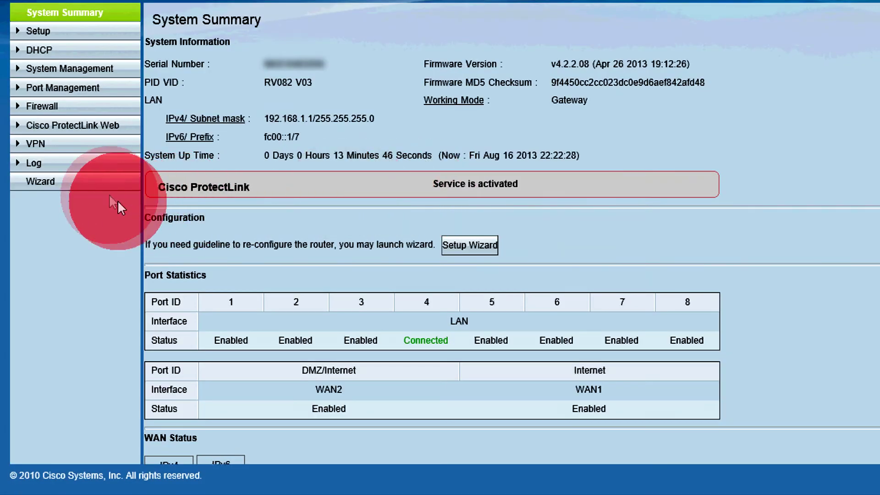
click(93, 113)
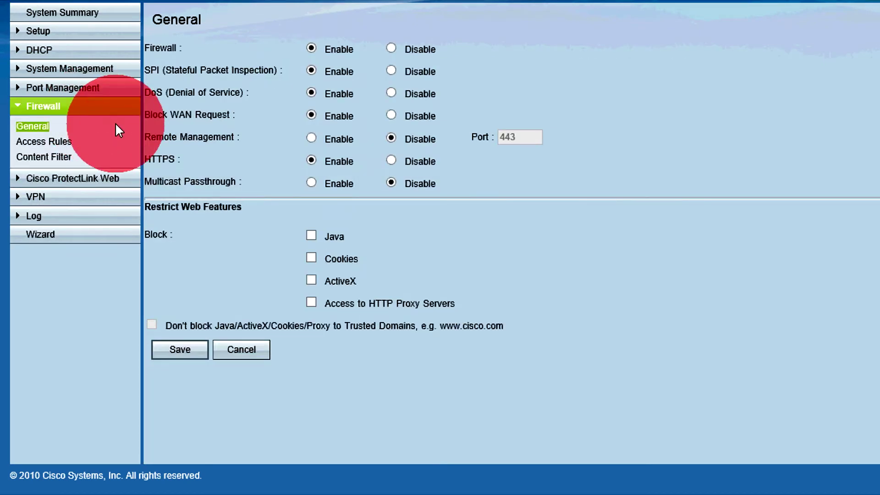
click(61, 158)
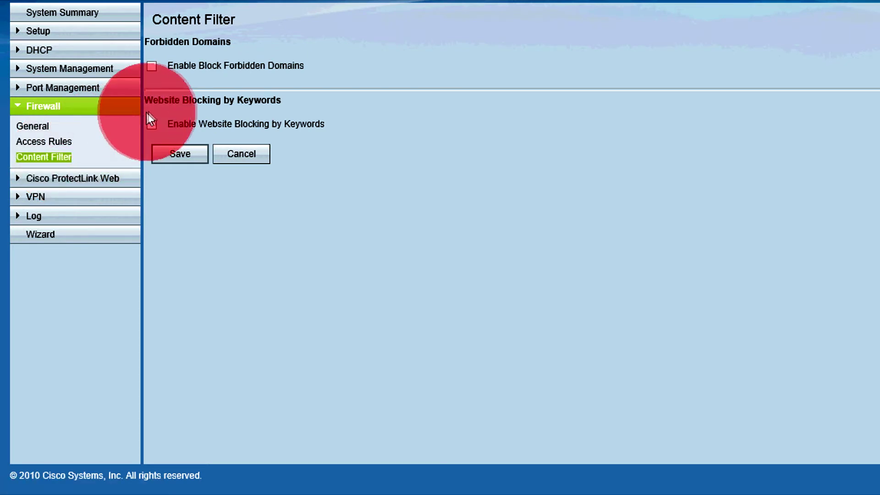
click(152, 67)
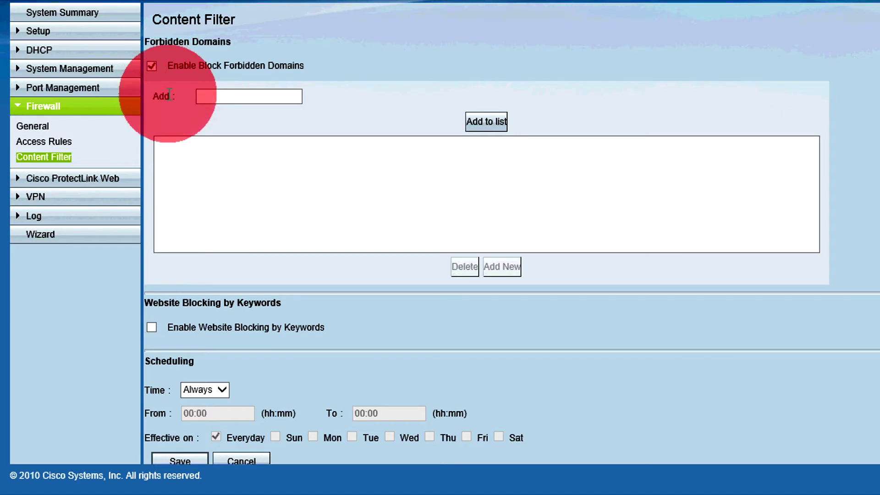
click(197, 96)
text(www.exam)
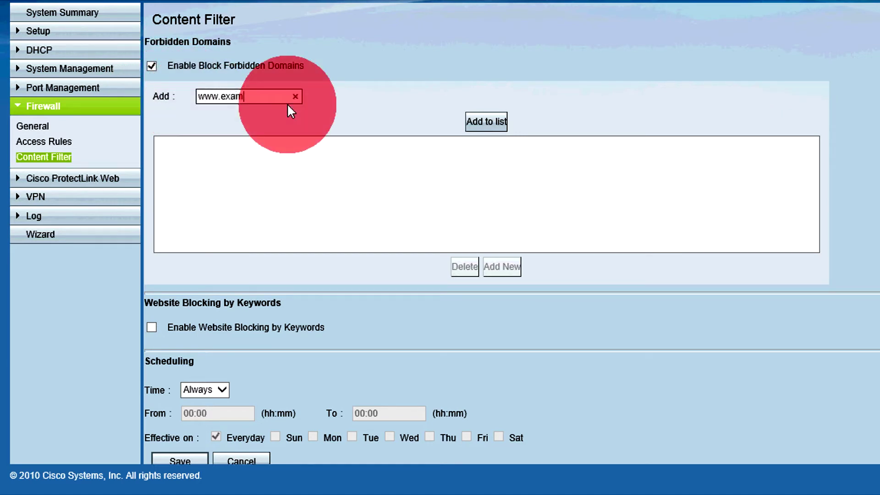
text(ple.com)
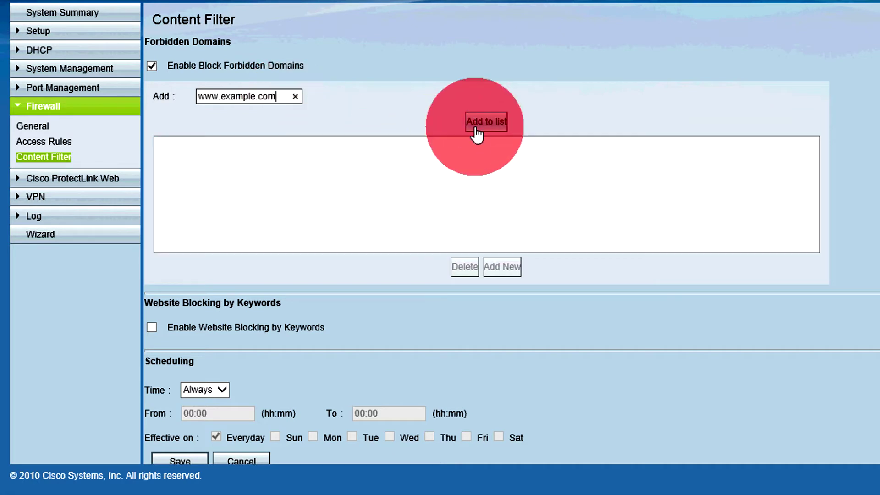
click(485, 128)
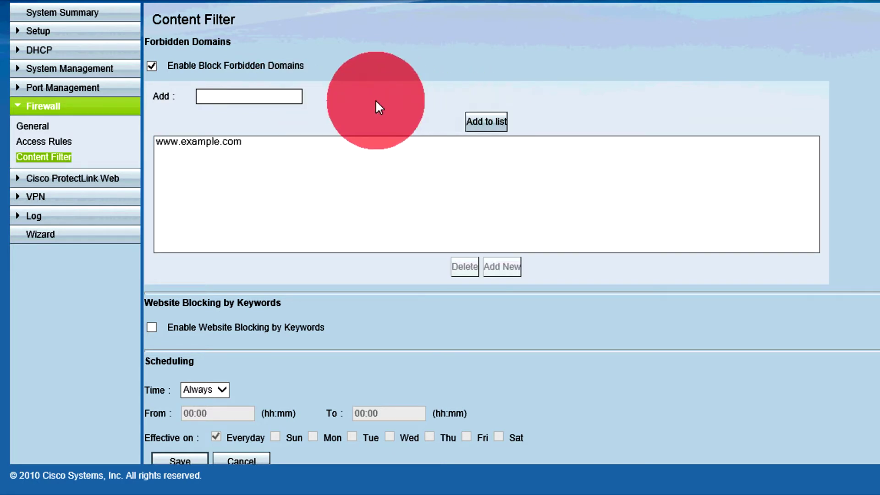
click(243, 141)
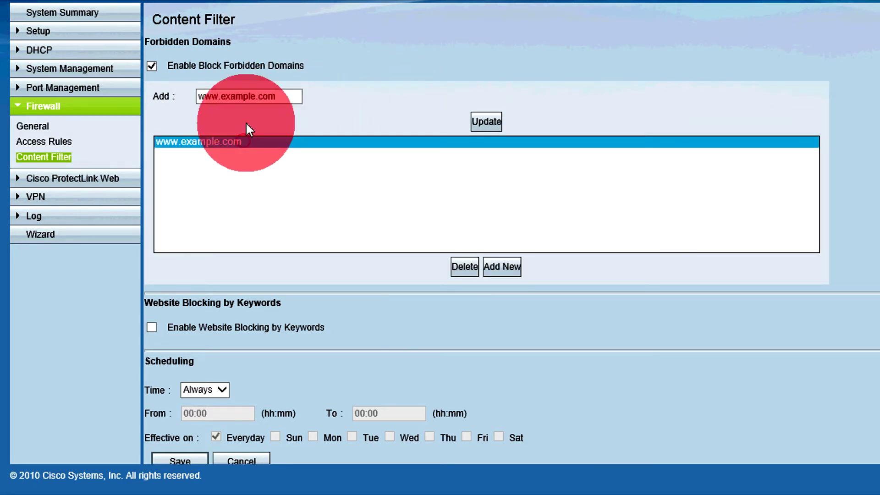
double_click(255, 96)
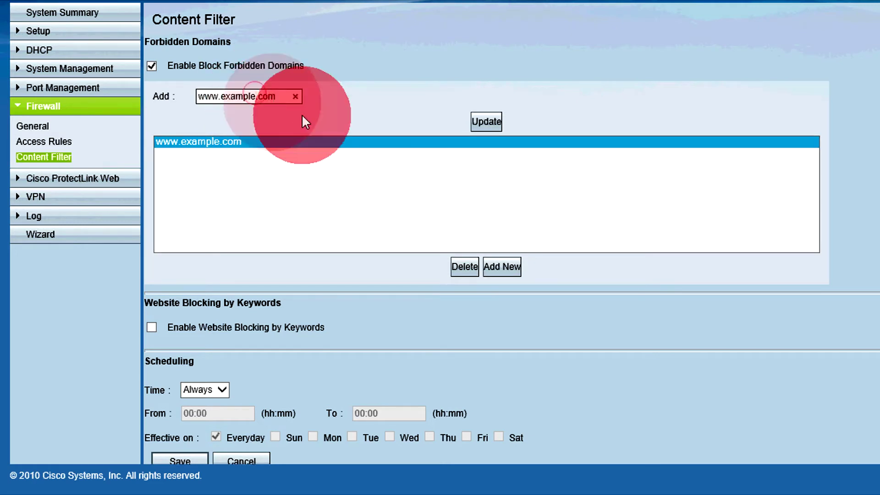
text(123)
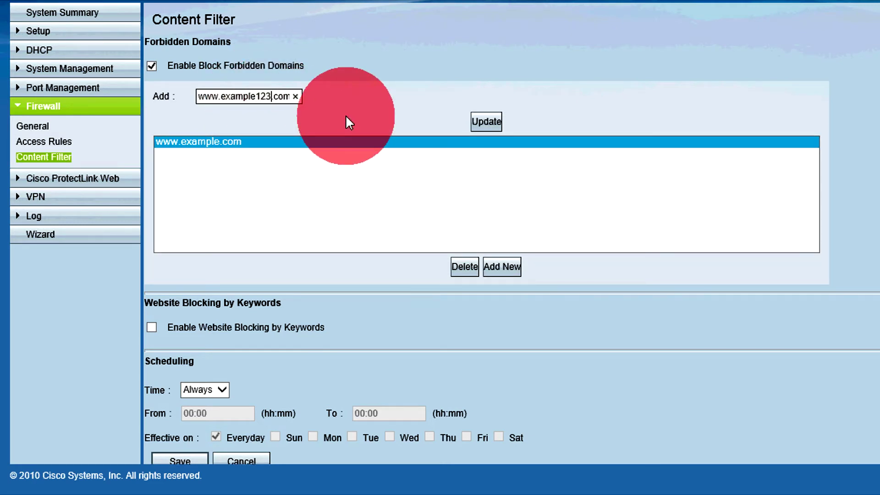
click(476, 121)
click(344, 144)
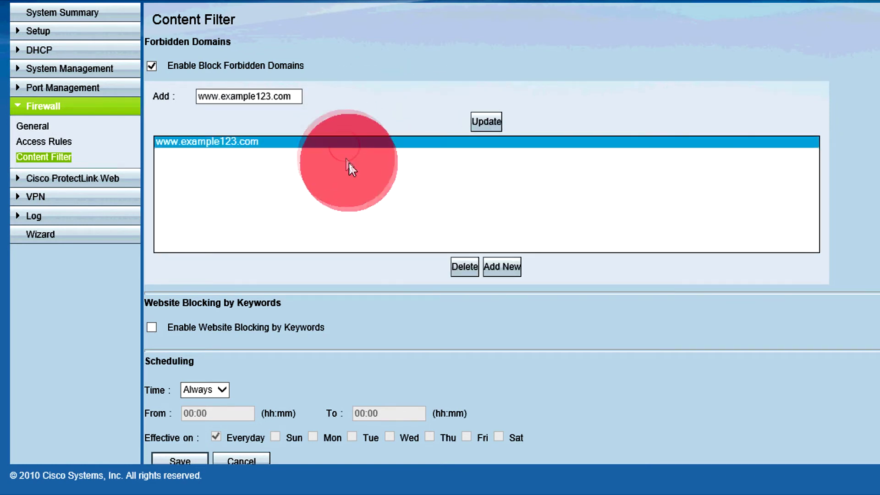
click(460, 267)
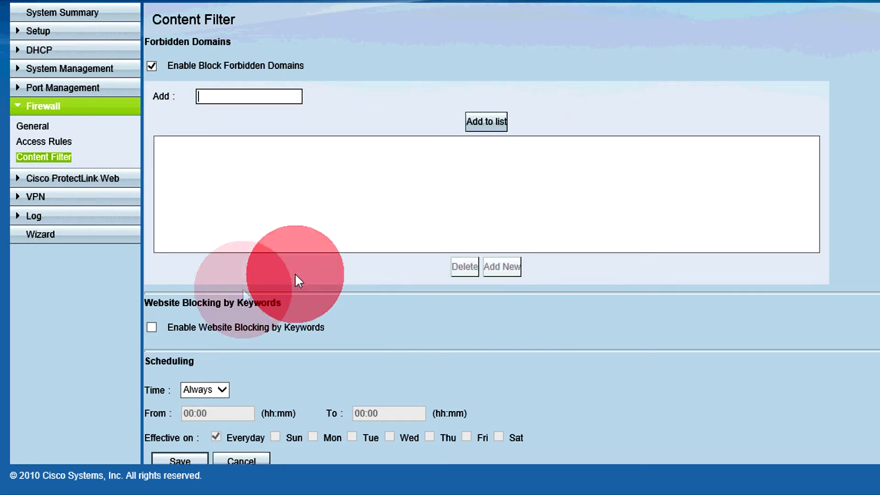
Enable Website Blocking by Keywords and add the keyword 'example'
click(152, 327)
scroll(152, 329, down, 3)
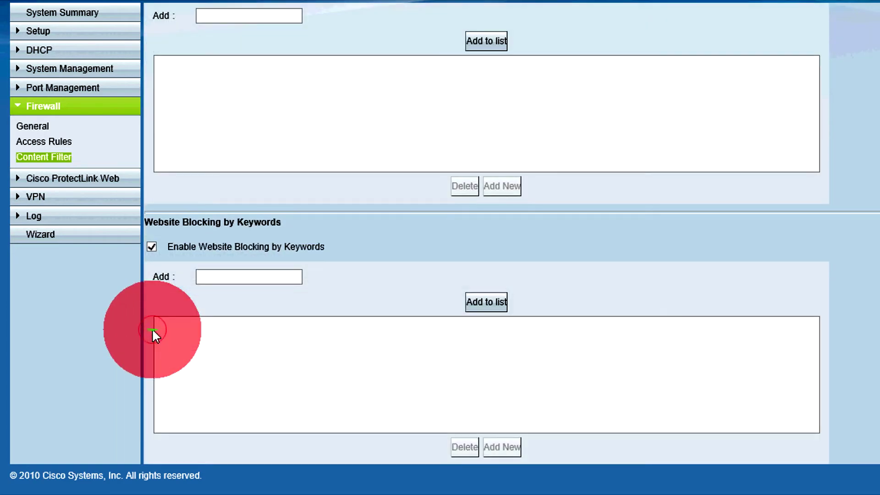
scroll(152, 329, down, 3)
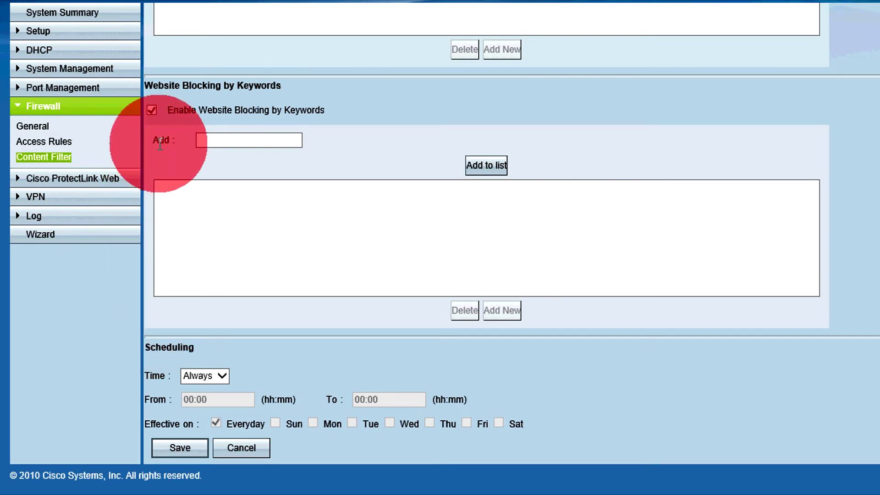
click(214, 144)
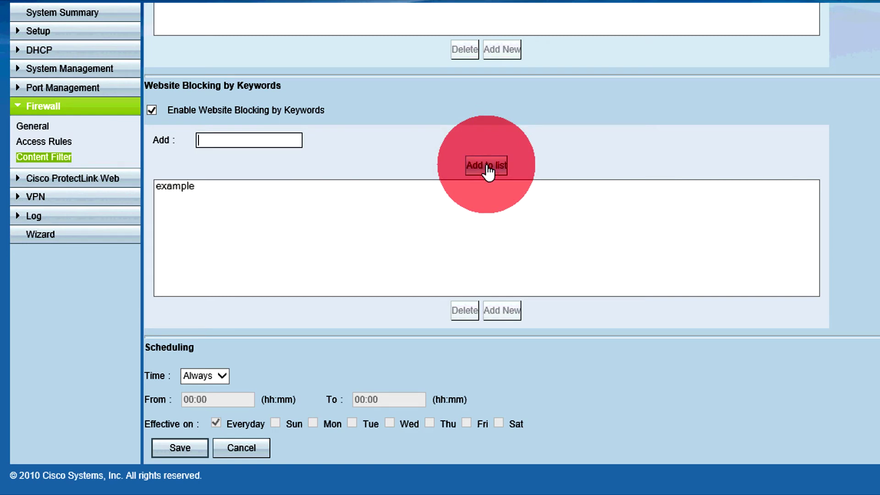
Rename the keyword to 'example2', then delete it from the keyword list
click(285, 185)
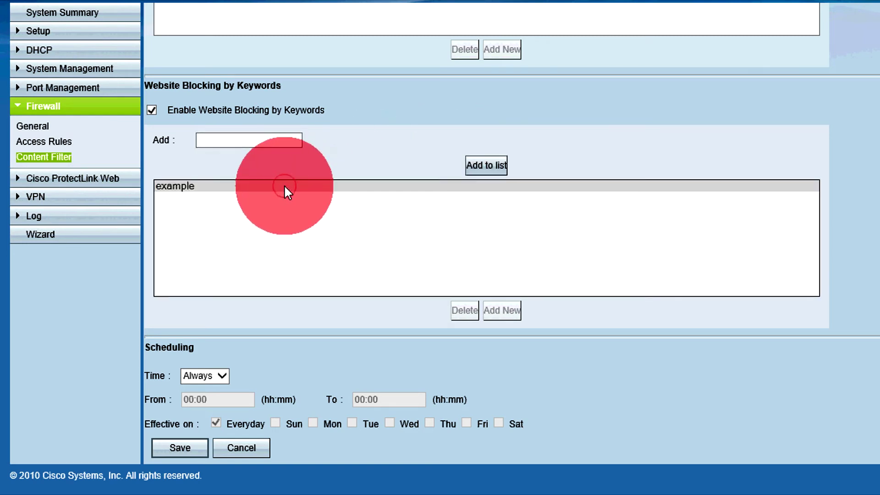
double_click(267, 140)
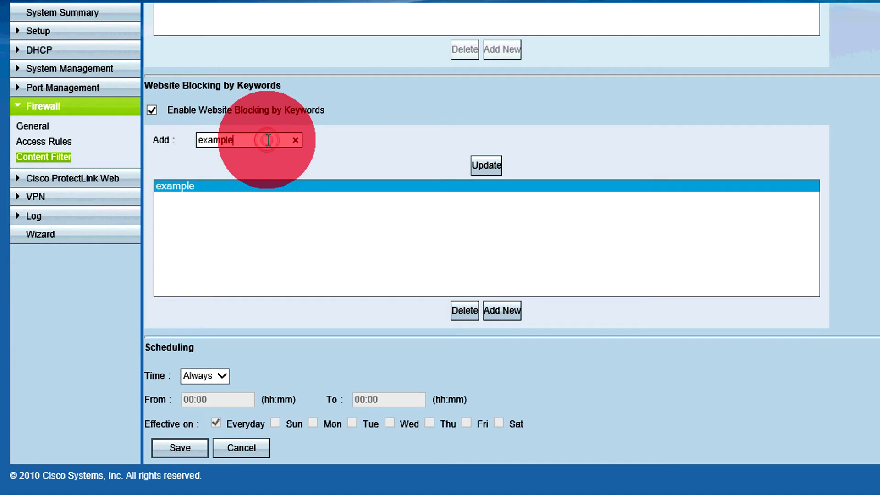
text(2)
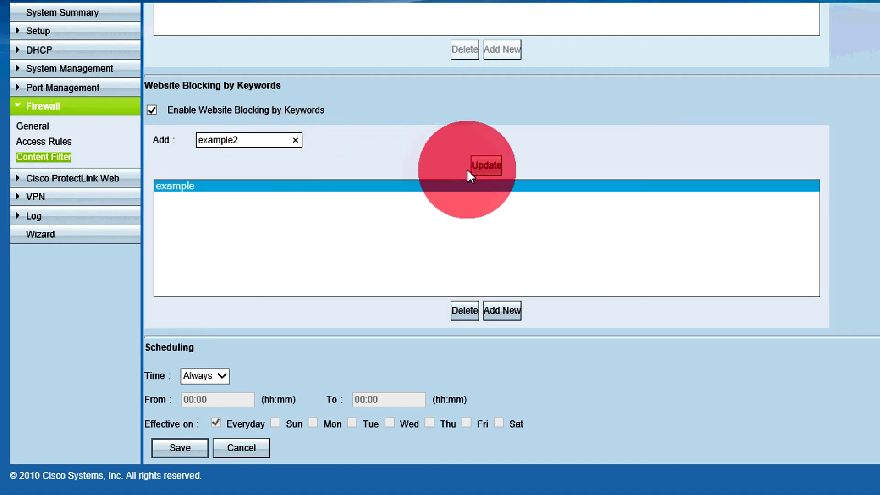
click(477, 171)
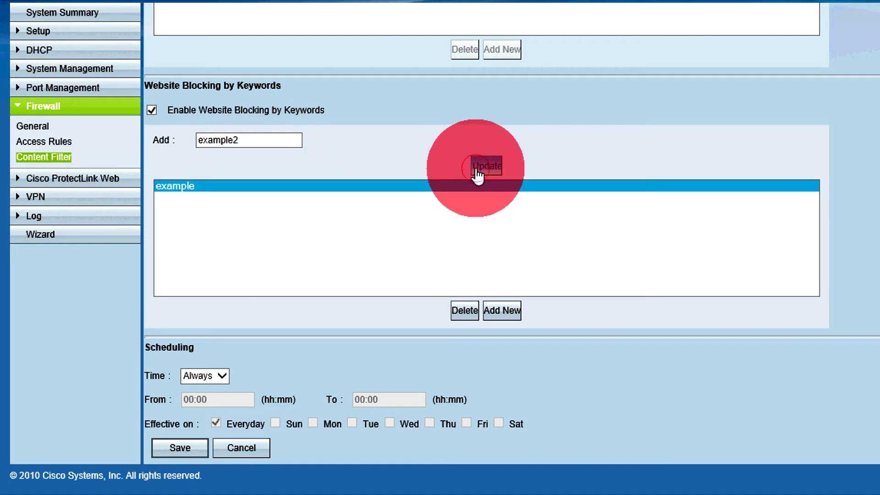
click(423, 188)
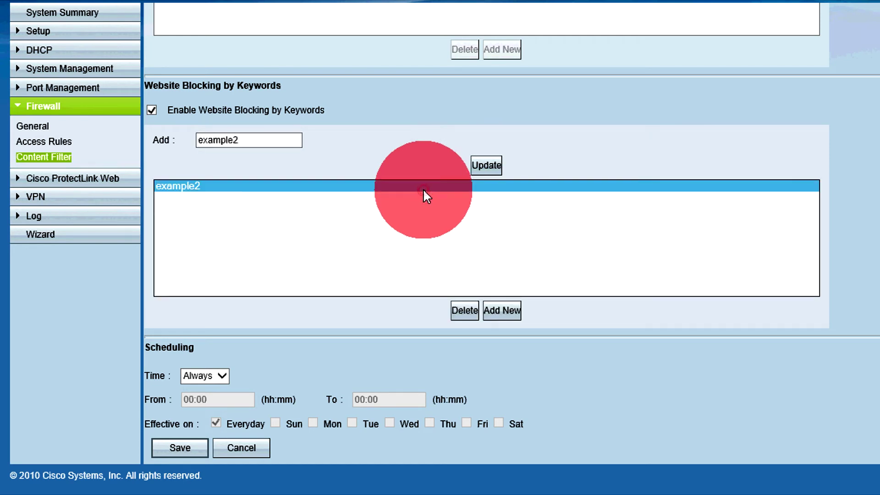
click(465, 311)
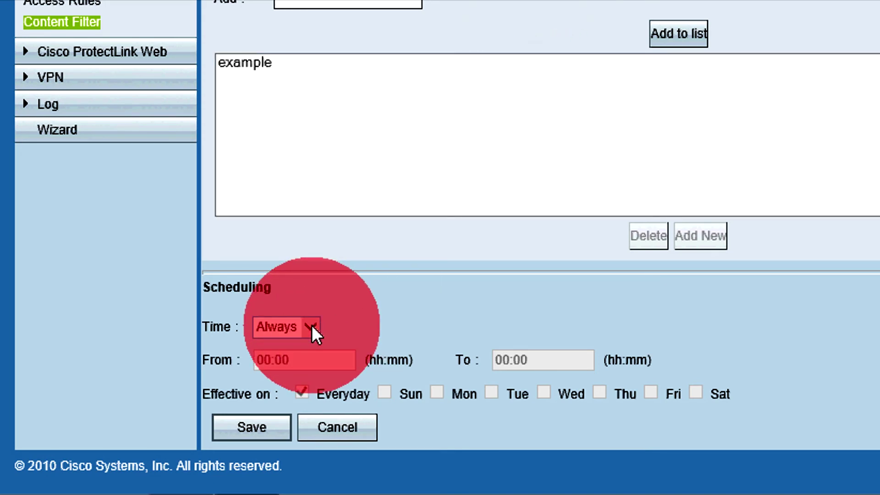
Set the filter schedule Time to Interval, from 08:00 to 13:00
click(272, 325)
click(280, 339)
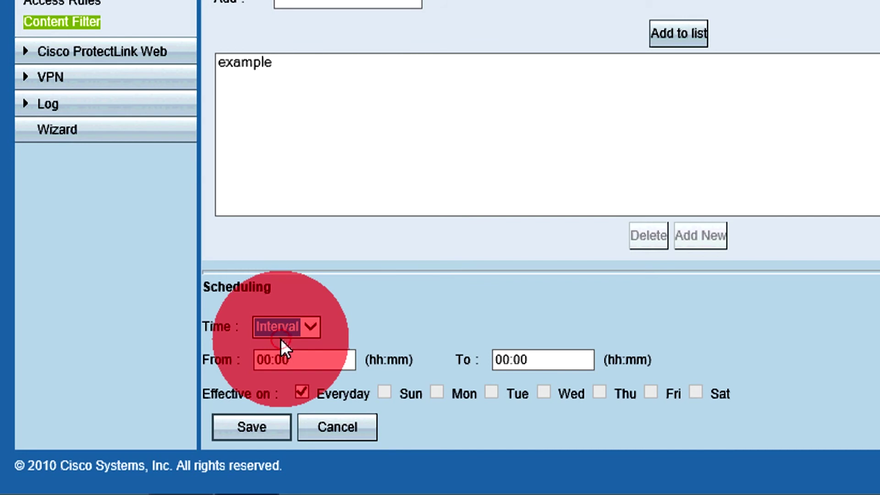
click(286, 351)
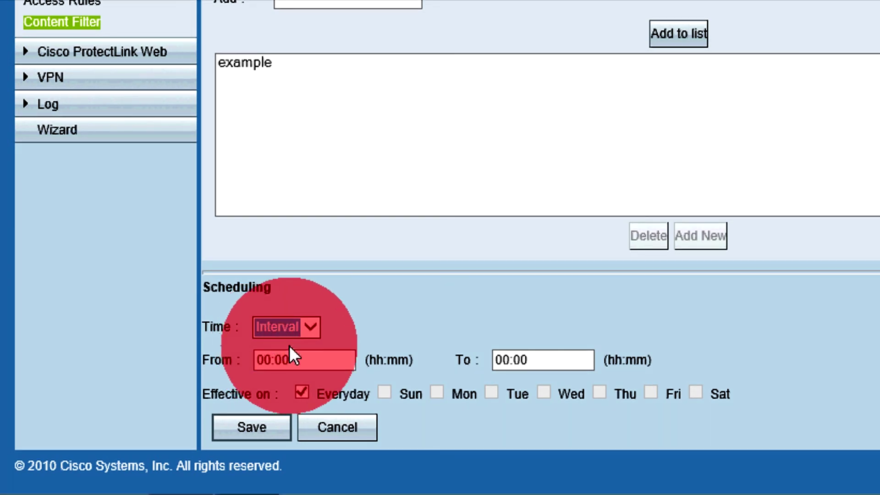
key(Tab)
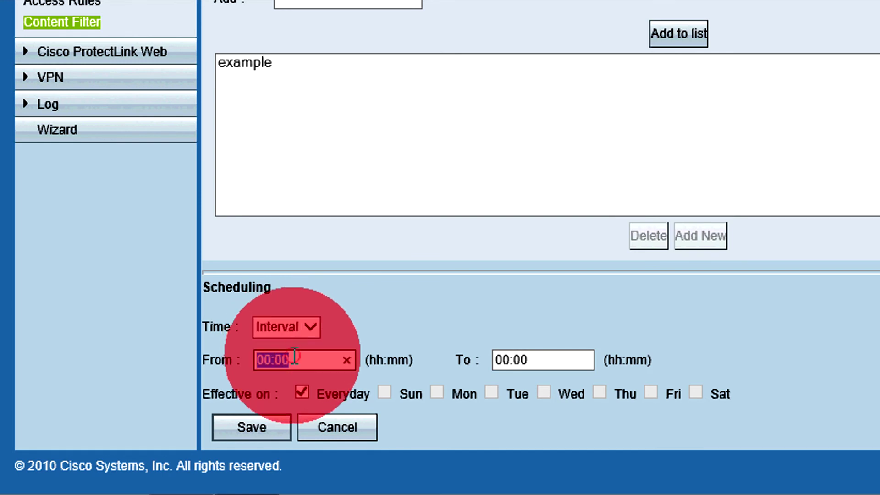
text(08)
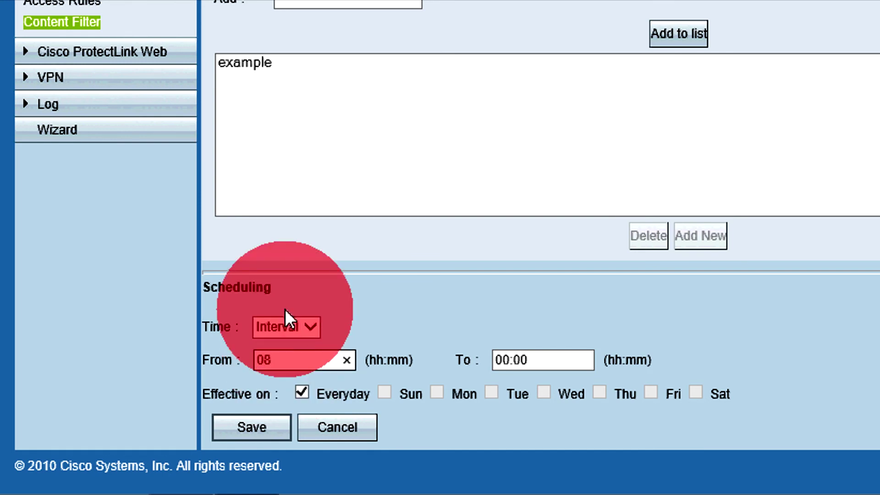
text(:00)
click(532, 358)
text(13)
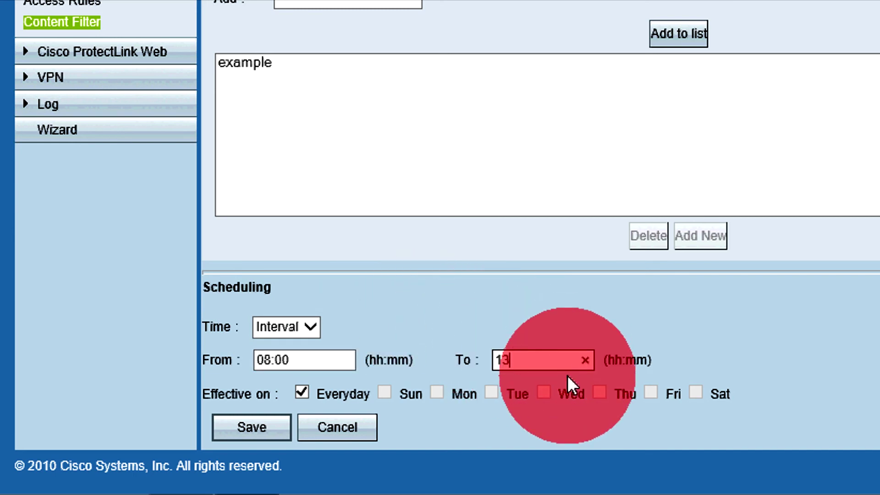
text(:00)
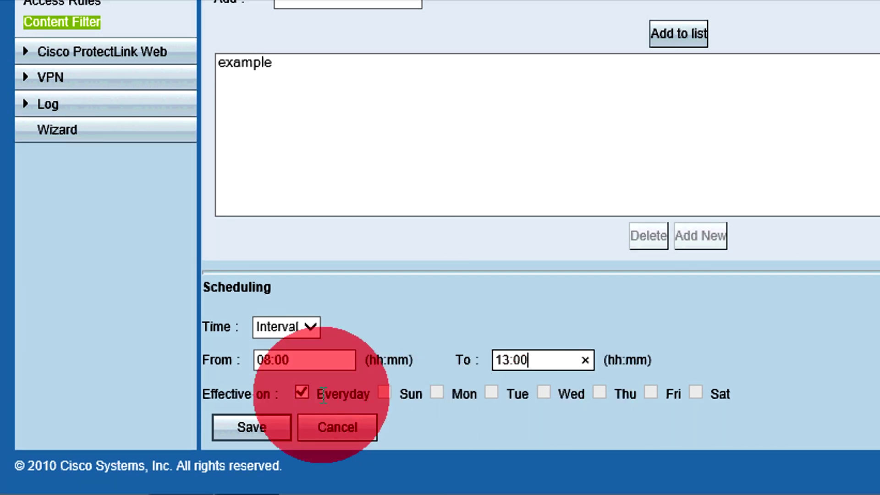
Replace Everyday with Mon, Wed and Fri in the schedule and save the settings
click(300, 394)
click(431, 397)
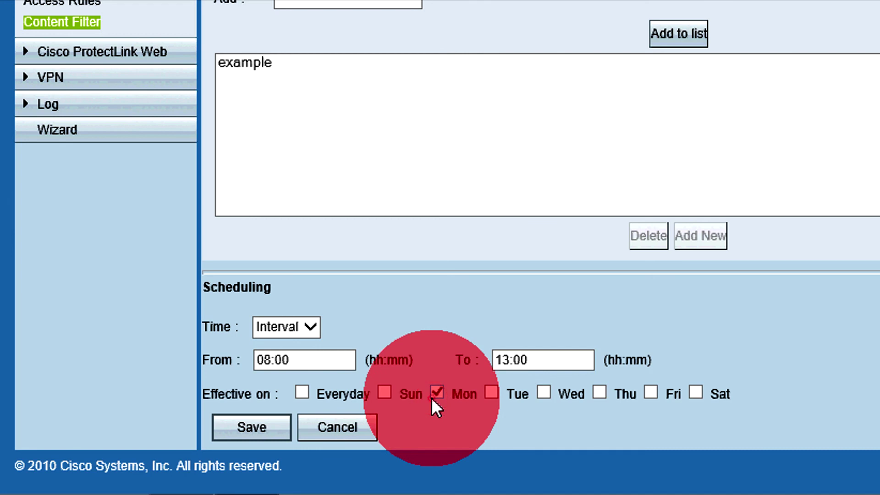
click(545, 393)
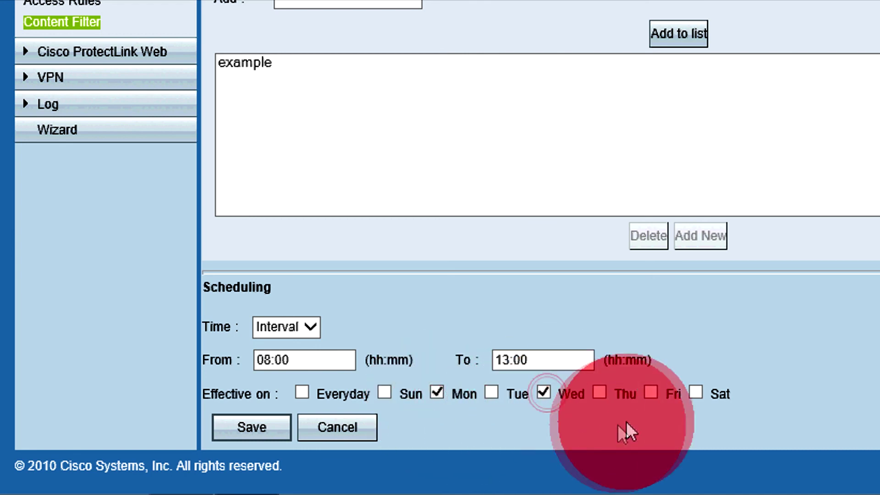
click(659, 398)
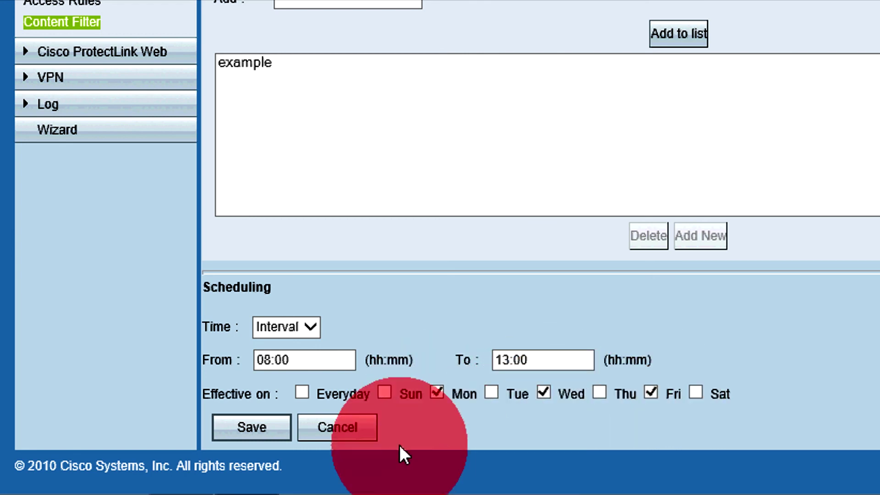
click(278, 426)
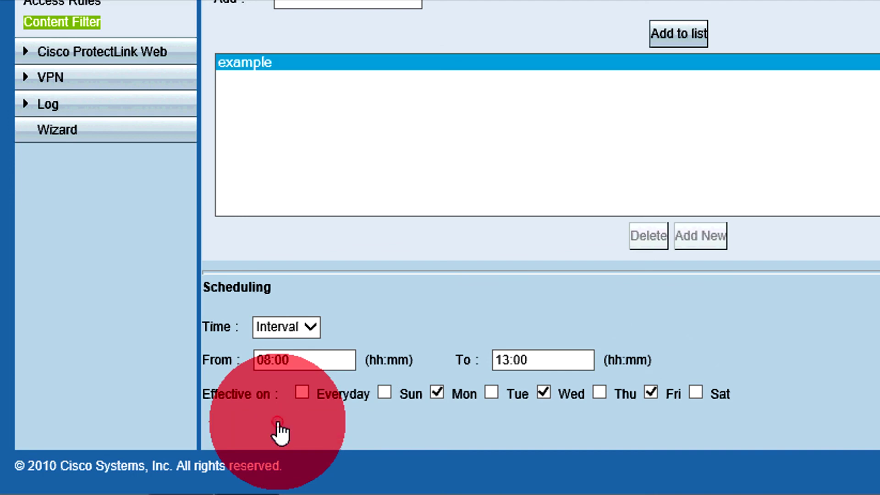